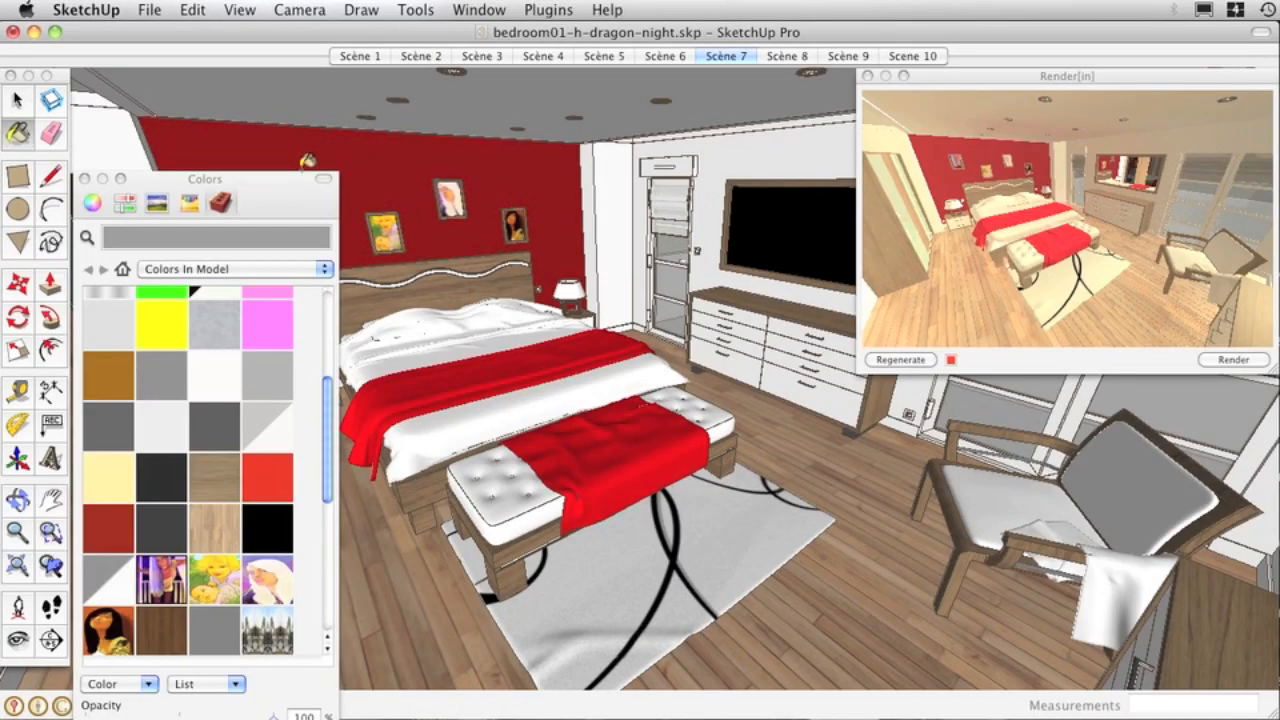
# Sample the red accent wall's material and recolour it to a dark brown on the colour wheel
pyautogui.moveTo(300, 179); pyautogui.dragTo(290, 82)
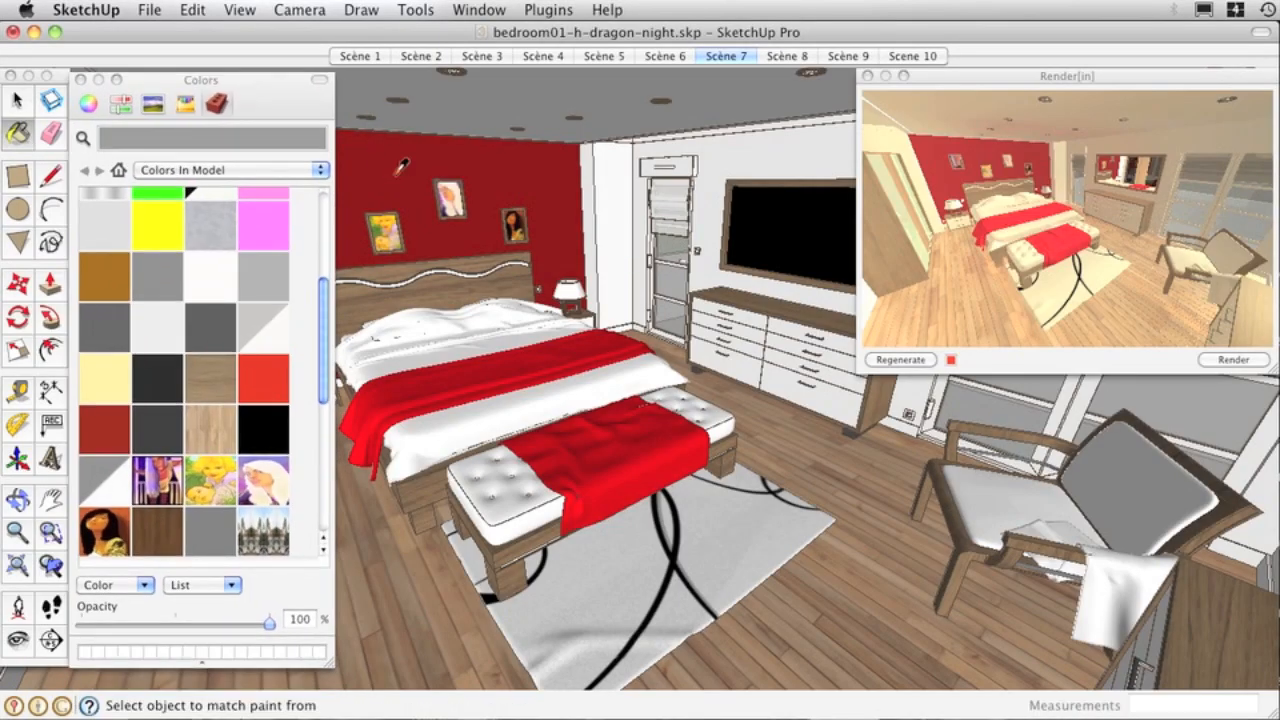
pyautogui.click(400, 164)
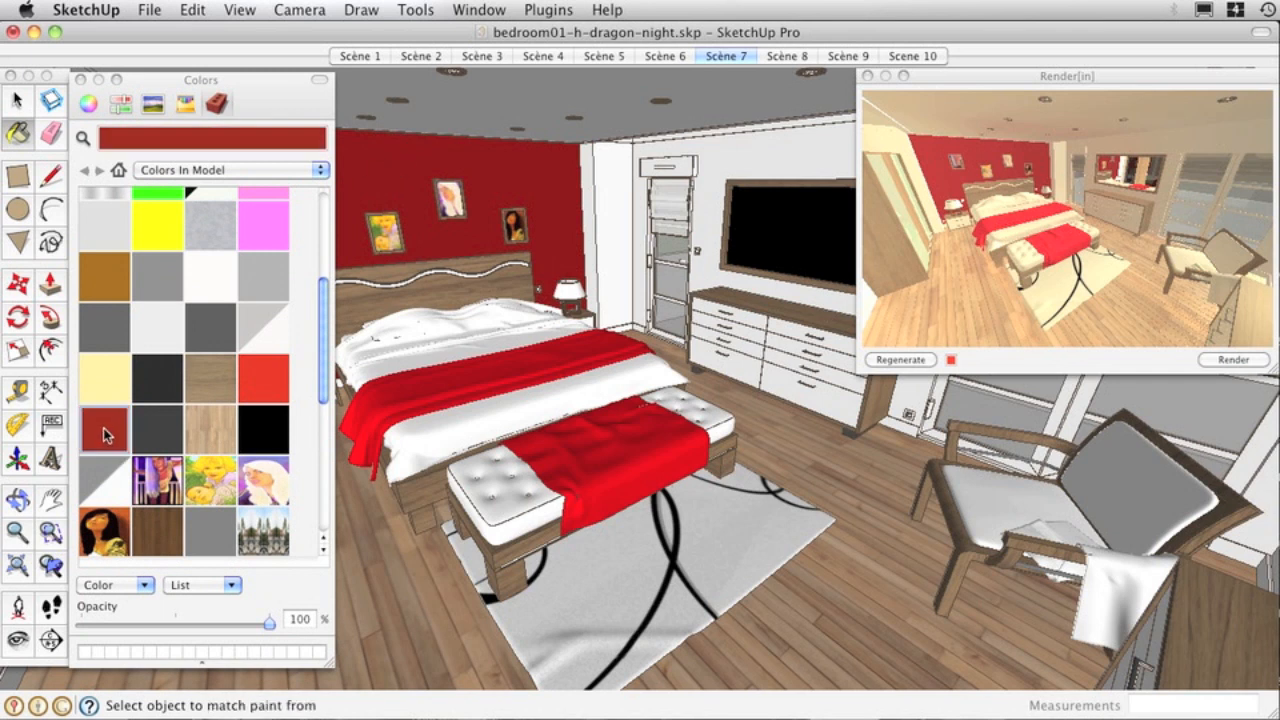
pyautogui.doubleClick(110, 430)
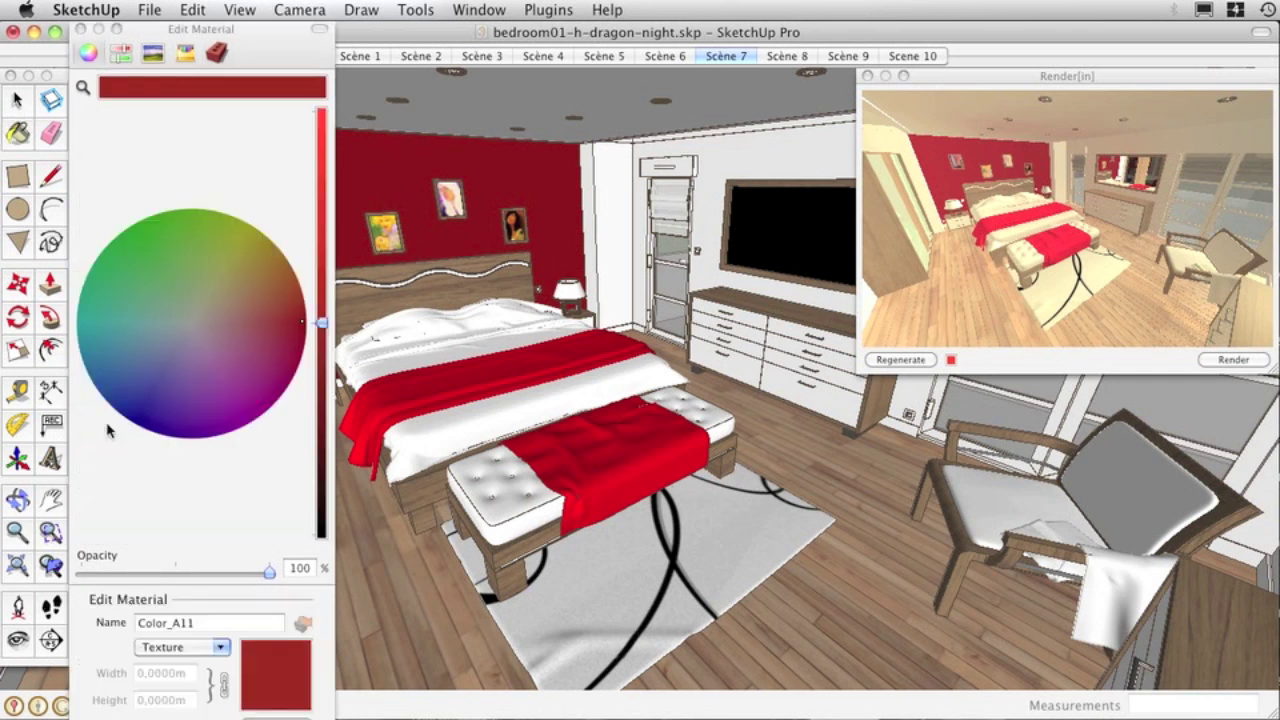
pyautogui.click(258, 316)
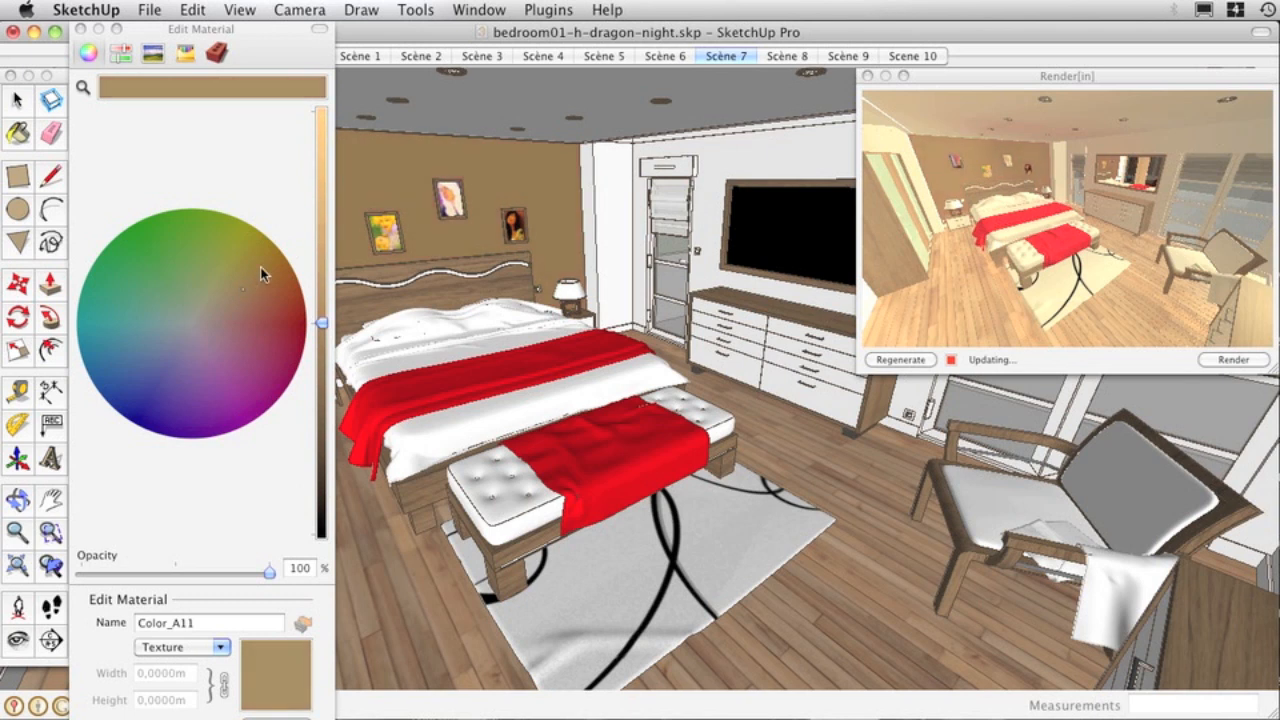
pyautogui.moveTo(321, 322); pyautogui.dragTo(322, 412)
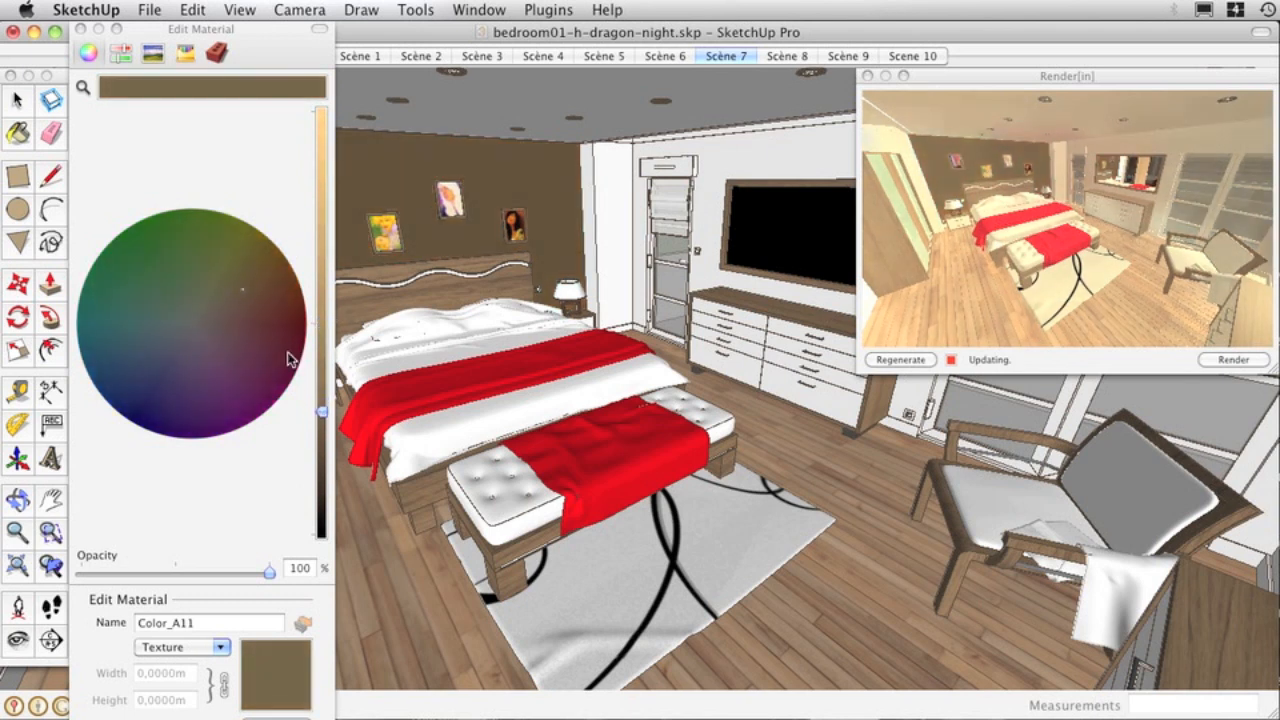
pyautogui.click(270, 288)
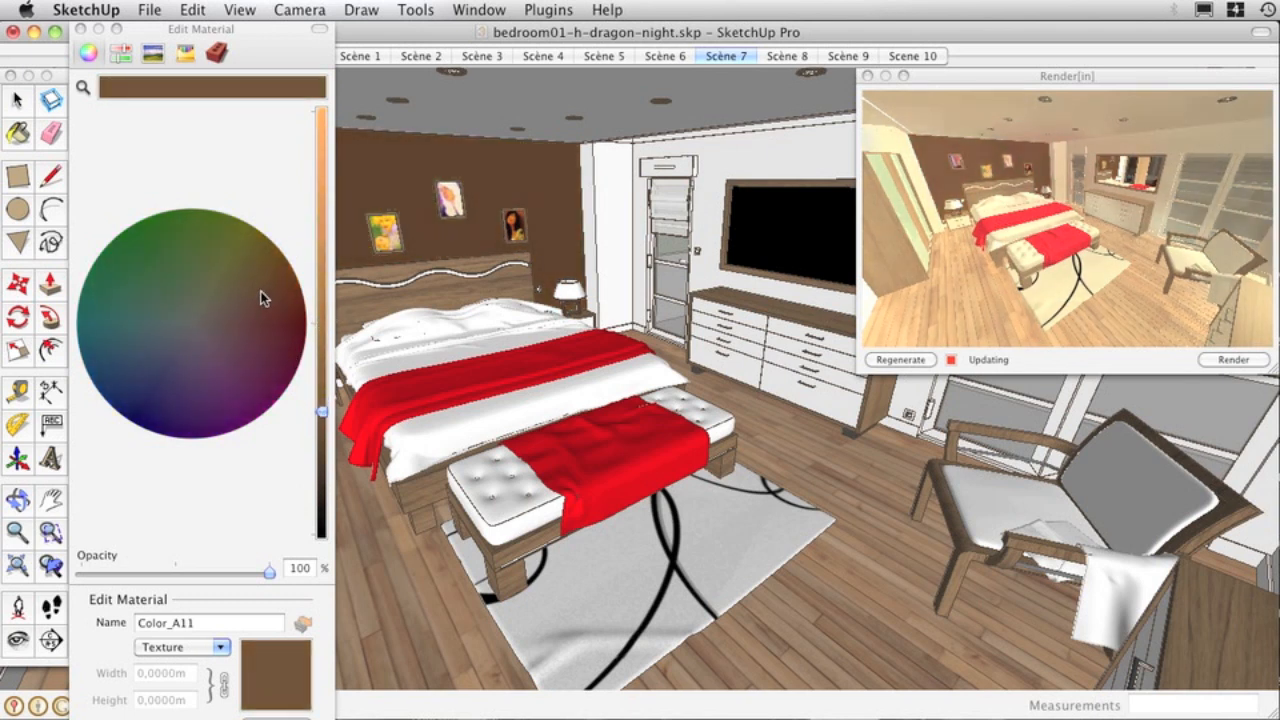
pyautogui.moveTo(322, 415); pyautogui.dragTo(322, 435)
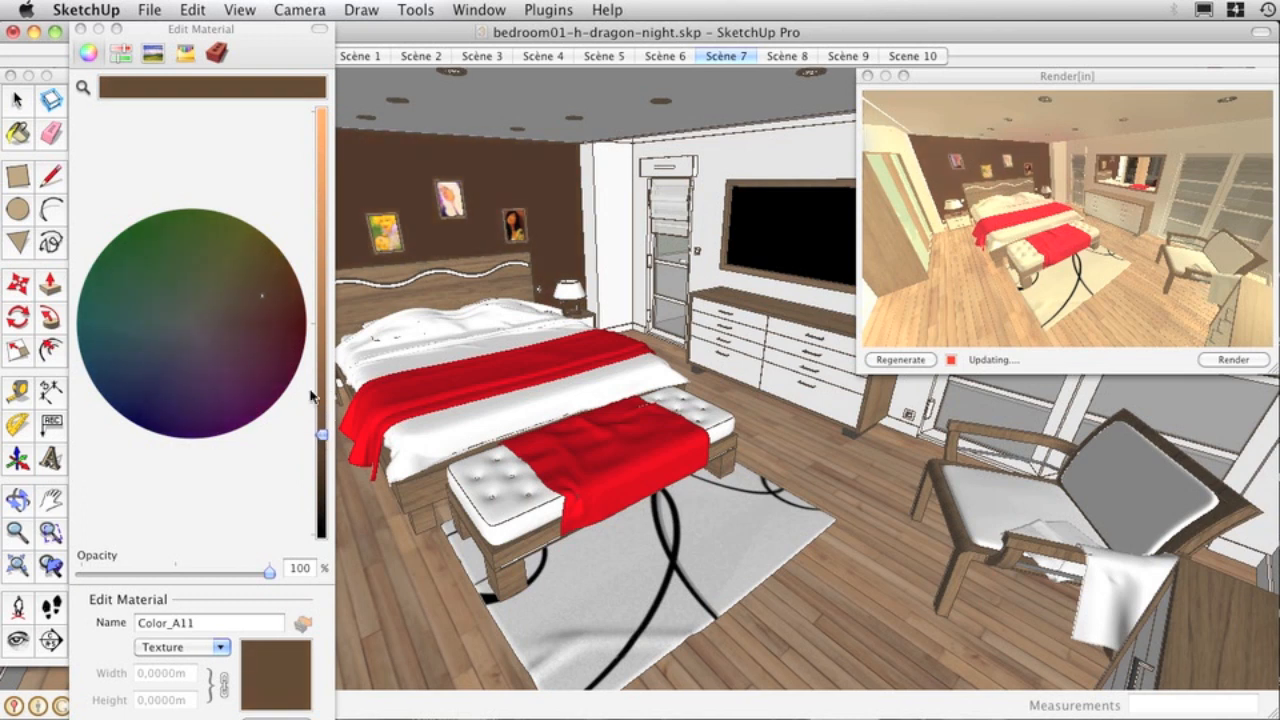
pyautogui.click(82, 30)
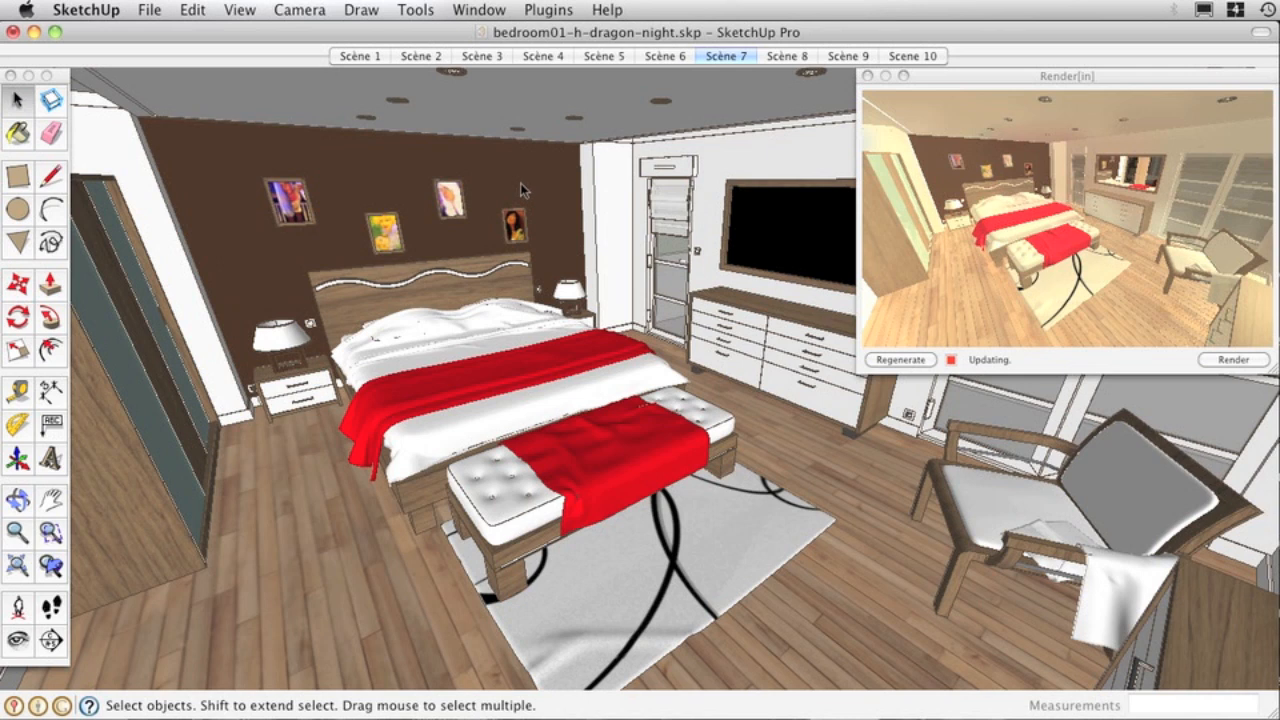
# Show the Model Info location settings and the Shadow Settings panel from the Window menu
pyautogui.moveTo(520, 183); pyautogui.dragTo(517, 170, button='middle')
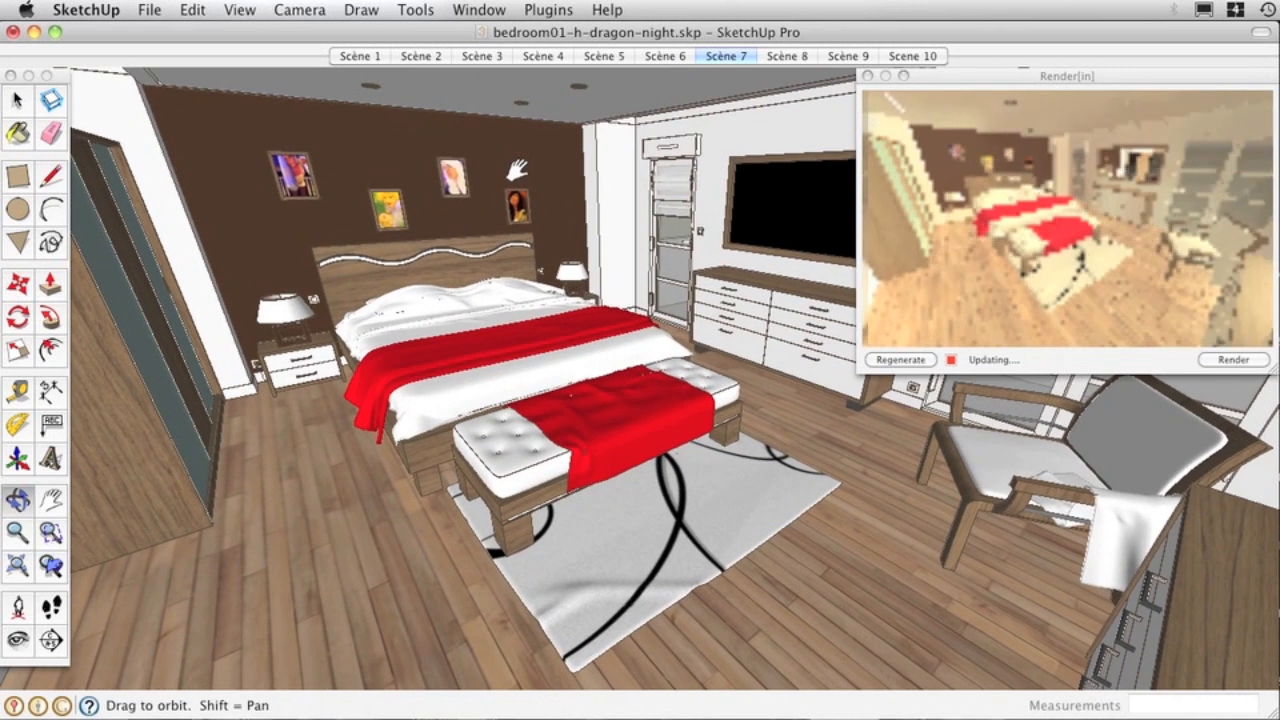
pyautogui.click(479, 10)
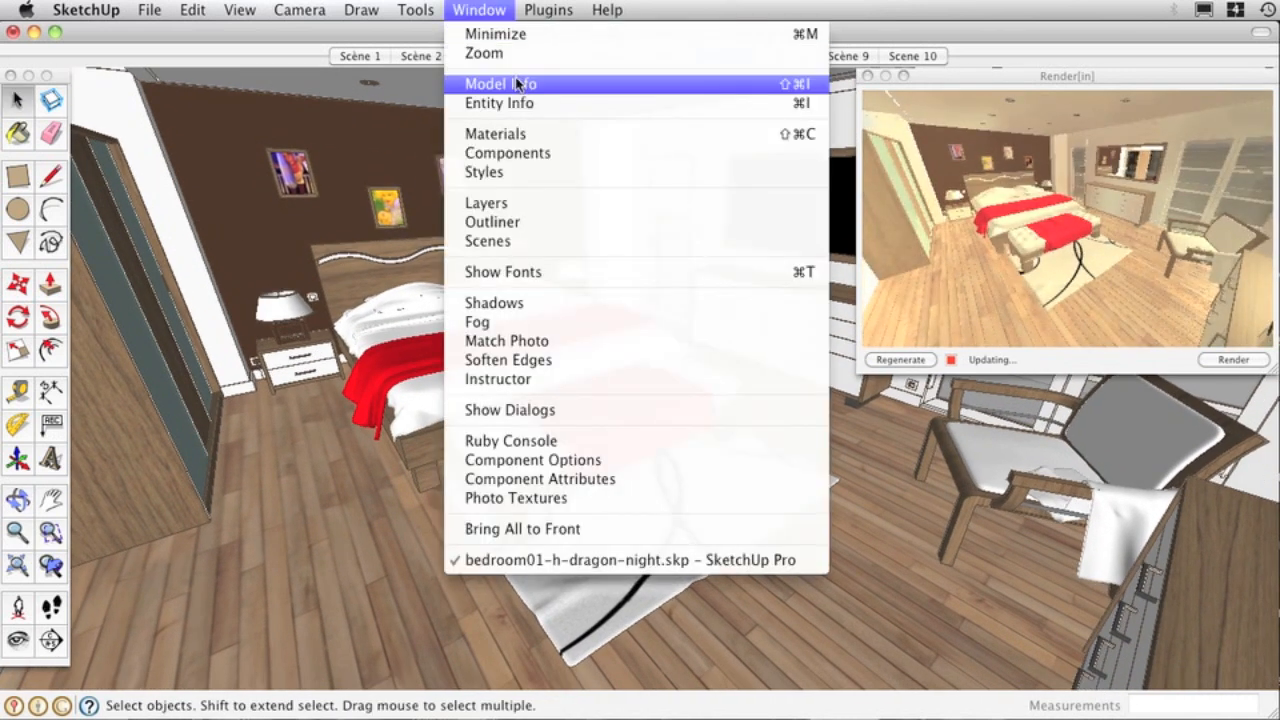
pyautogui.click(519, 84)
pyautogui.click(479, 10)
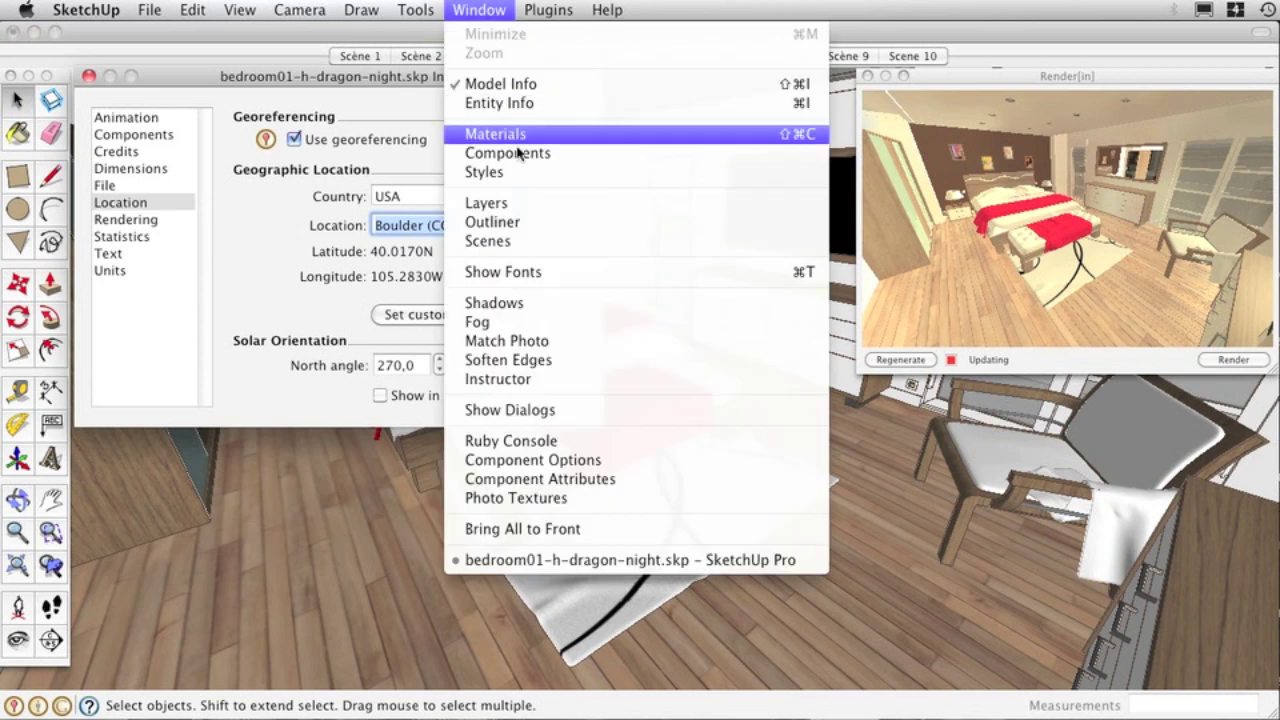
pyautogui.click(505, 300)
# Show the Render[in] Tools panel from the Plugins menu
pyautogui.click(548, 10)
pyautogui.moveTo(570, 53)
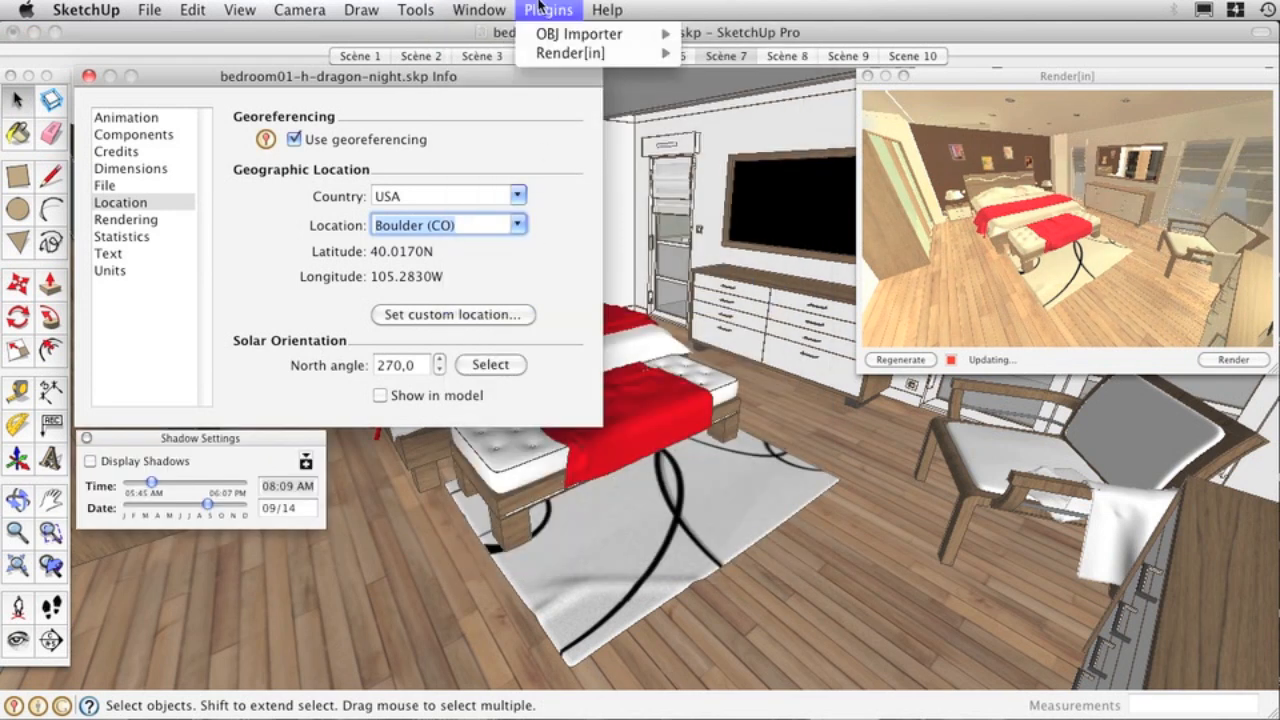
pyautogui.click(727, 62)
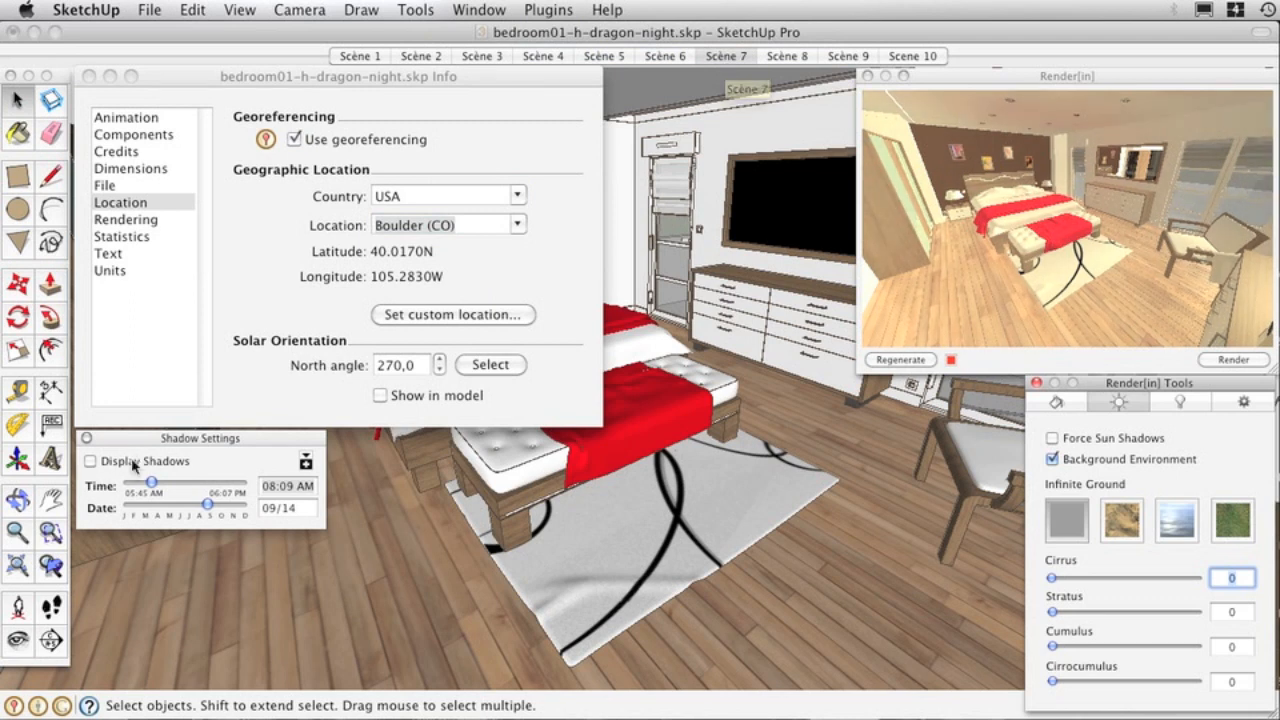
# Enable Force Sun Shadows in Render[in] and shift the sun to early morning
pyautogui.click(1053, 438)
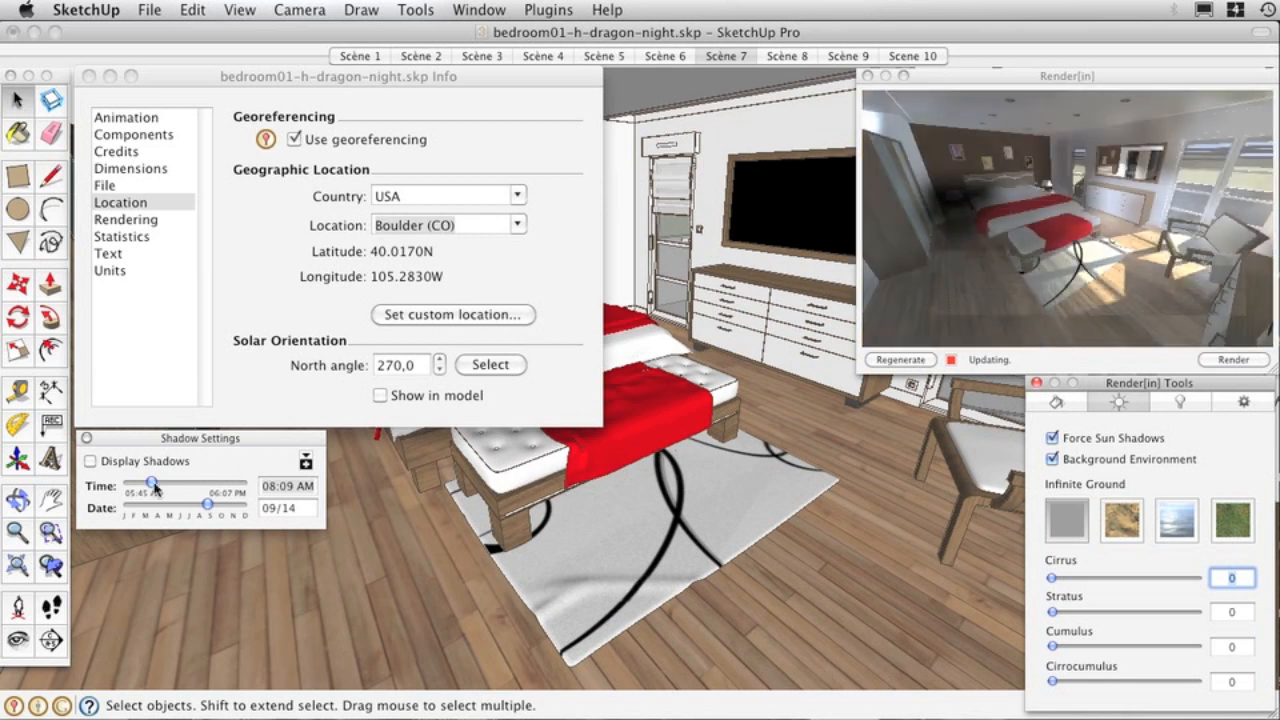
pyautogui.moveTo(154, 483)
pyautogui.mouseDown()
pyautogui.moveTo(213, 505)
pyautogui.moveTo(156, 483)
pyautogui.mouseUp()
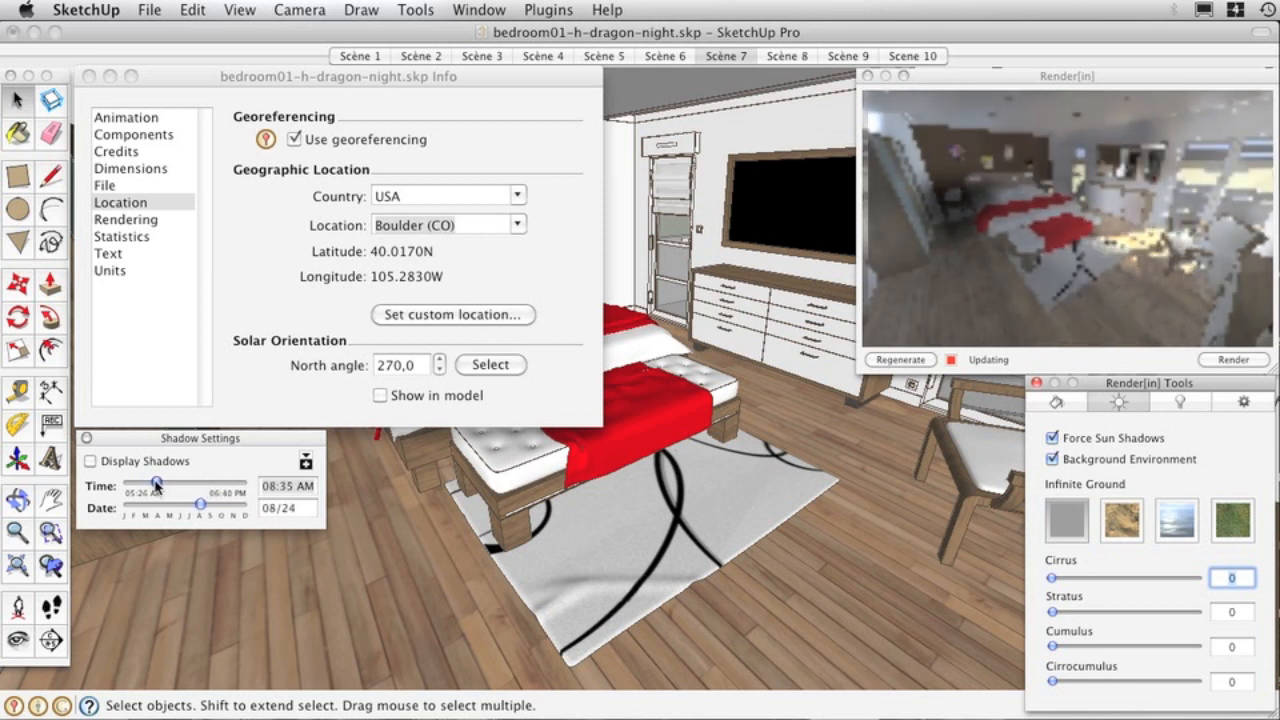
# Close Shadow Settings and set the model location to France, Paris
pyautogui.click(86, 438)
pyautogui.click(517, 196)
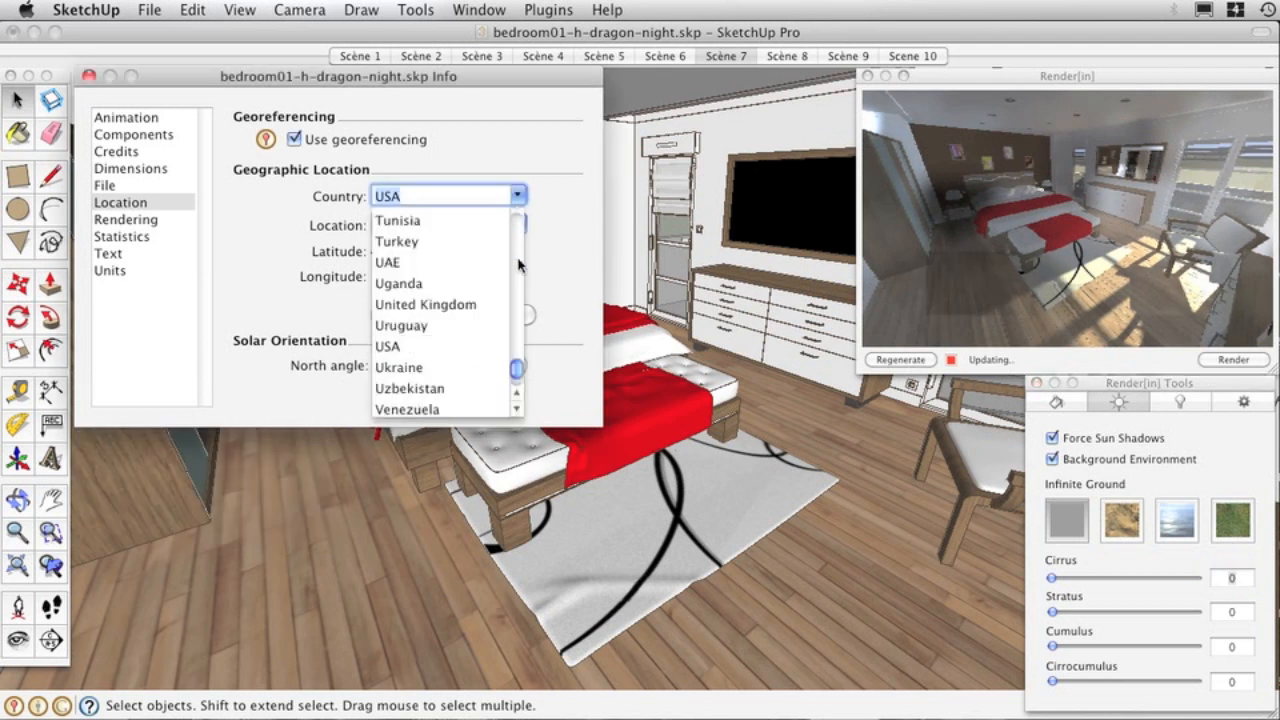
pyautogui.moveTo(517, 395)
pyautogui.mouseDown()
pyautogui.moveTo(516, 260)
pyautogui.moveTo(516, 355)
pyautogui.mouseUp()
pyautogui.click(400, 315)
pyautogui.click(517, 225)
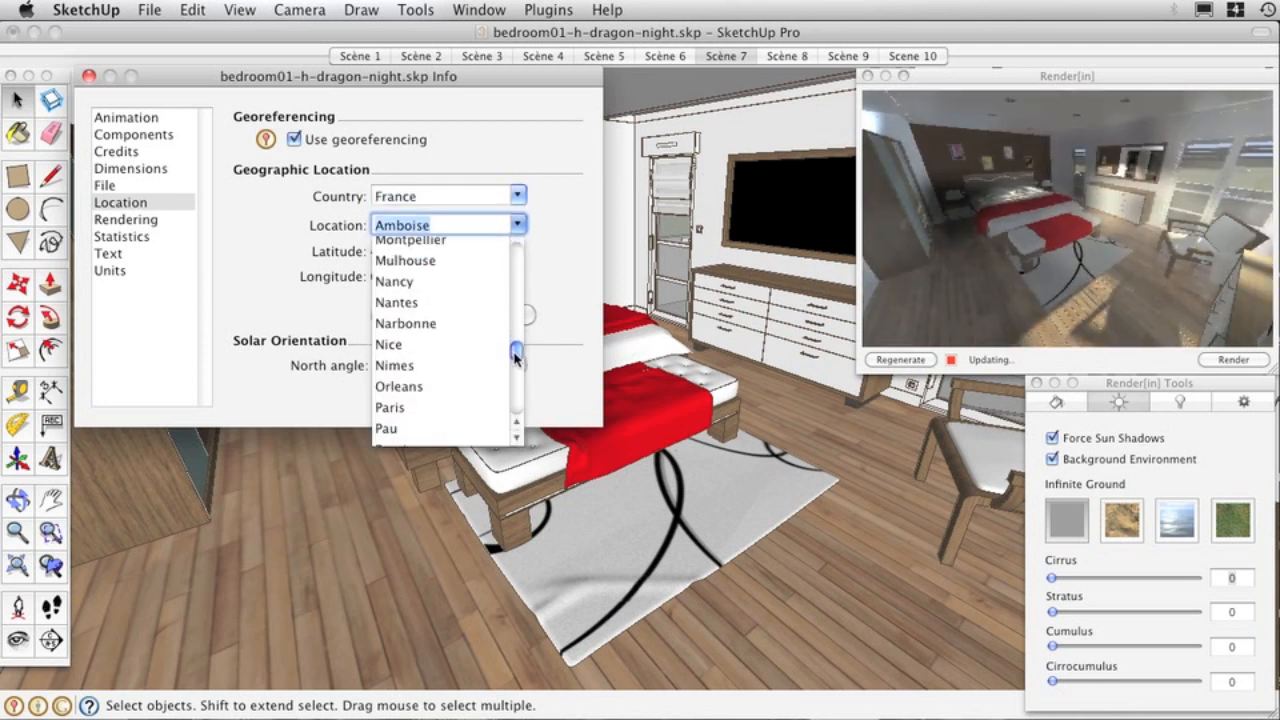
pyautogui.click(390, 362)
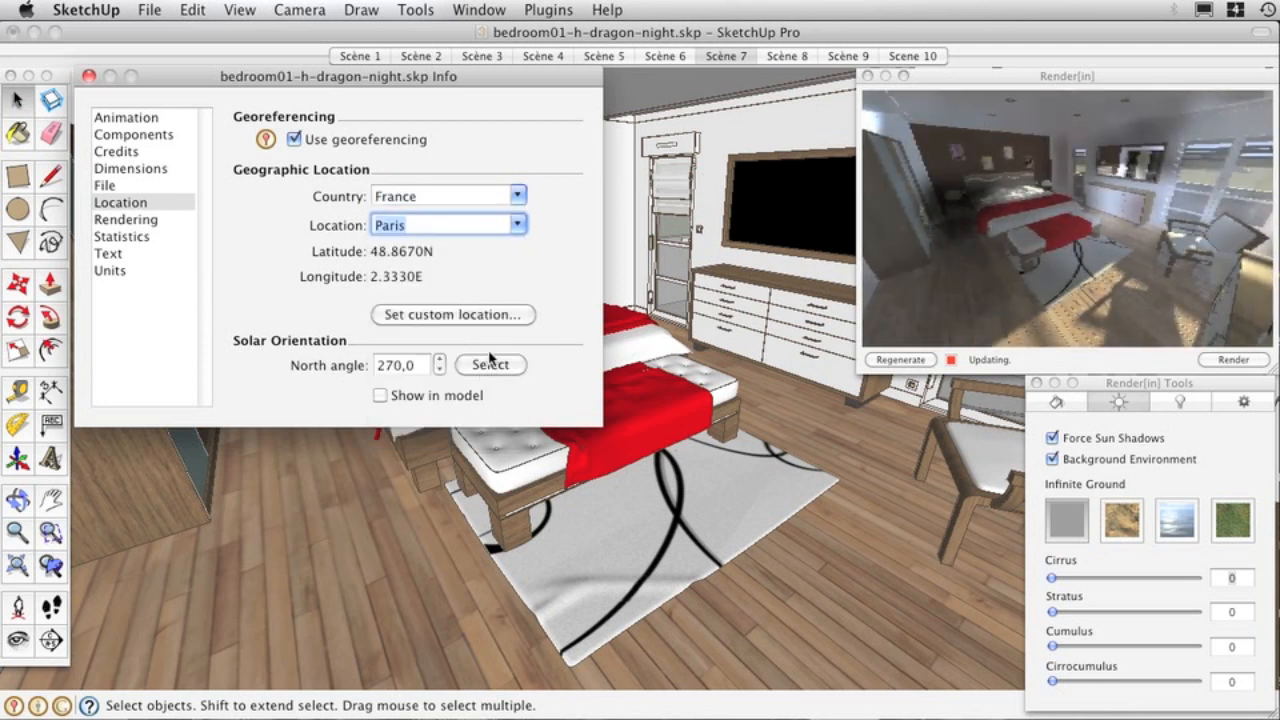
# Set the north angle to about 293.4° by picking a reference point and direction on the floor
pyautogui.click(489, 365)
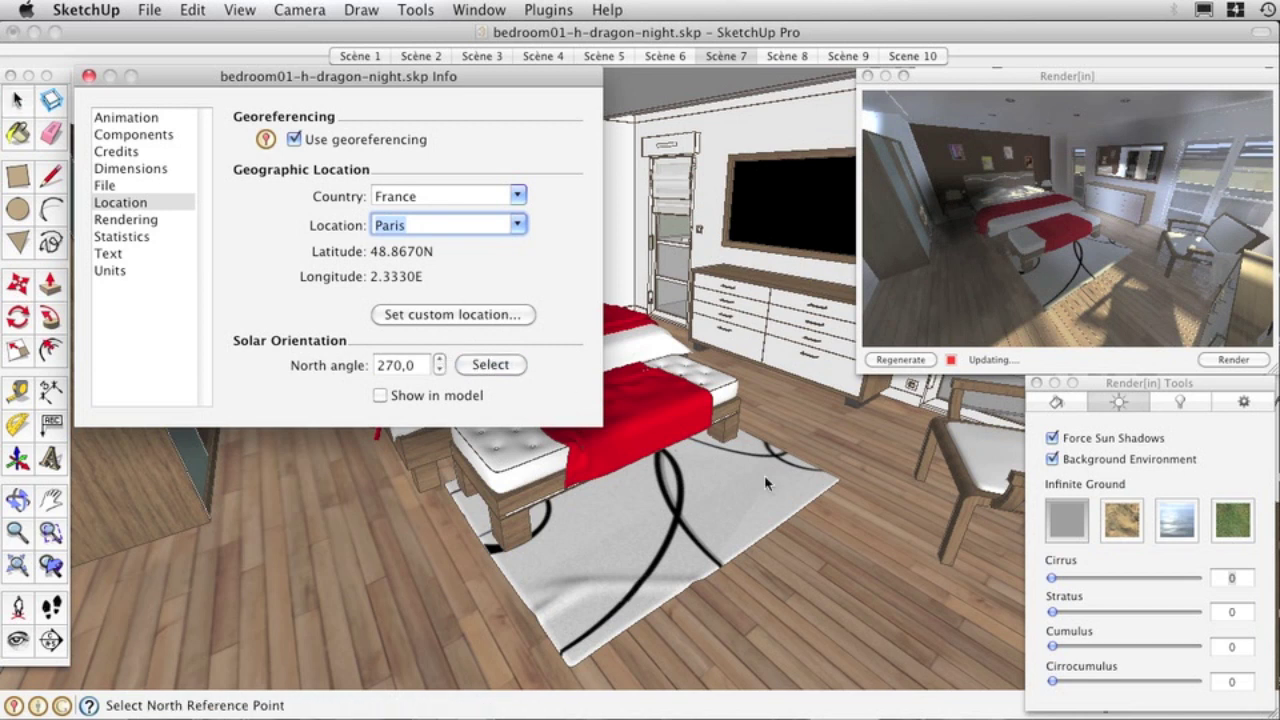
pyautogui.click(864, 593)
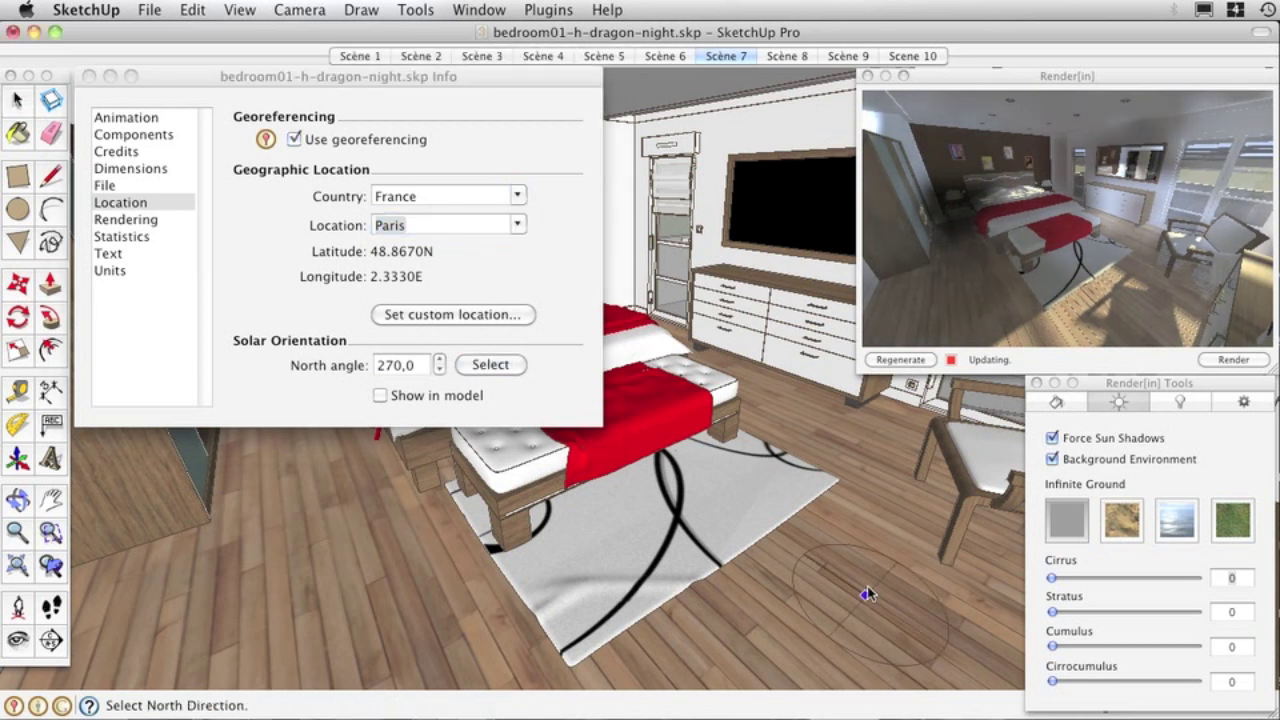
pyautogui.click(820, 530)
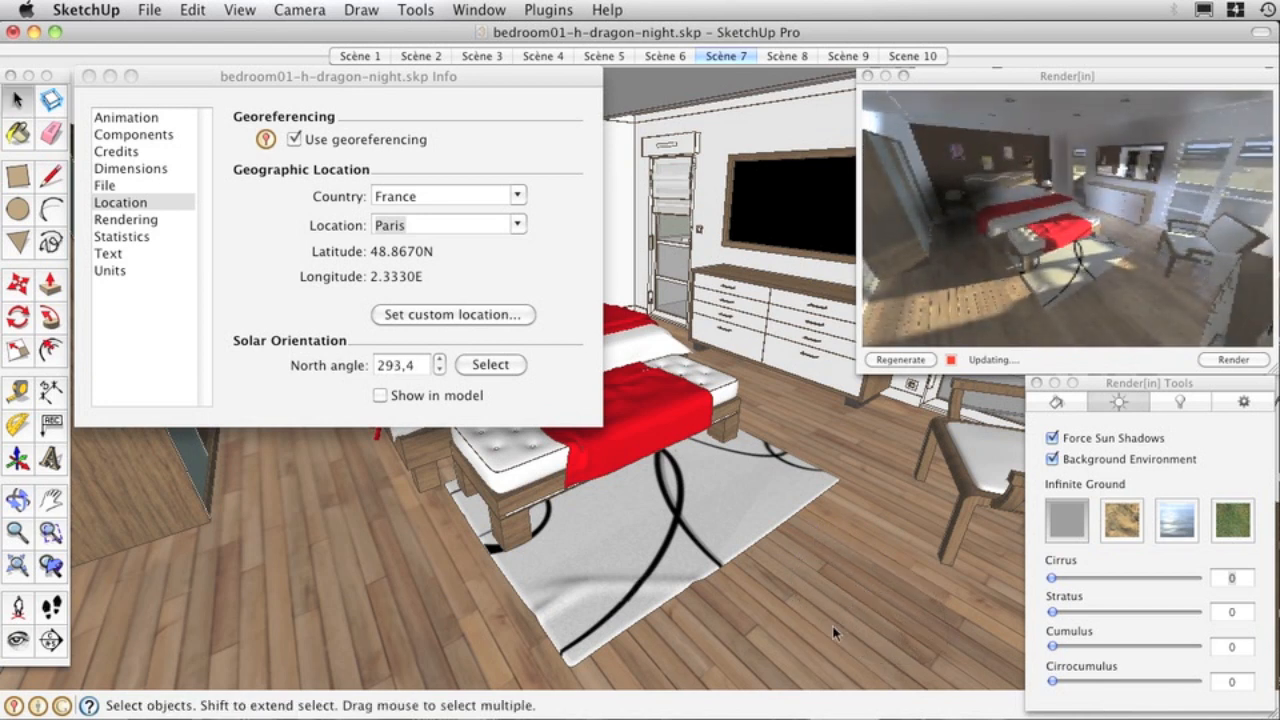
pyautogui.click(91, 77)
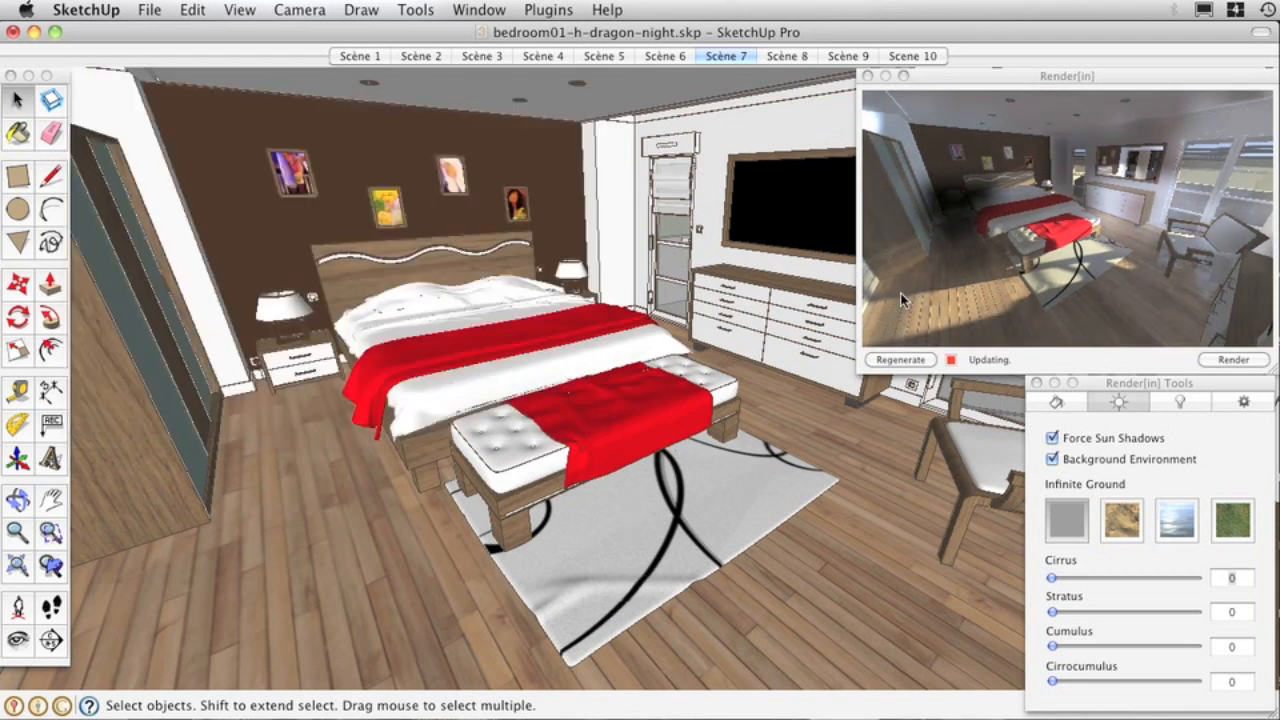
# Switch to Scène 10 and choose water as the Render[in] infinite ground
pyautogui.click(914, 58)
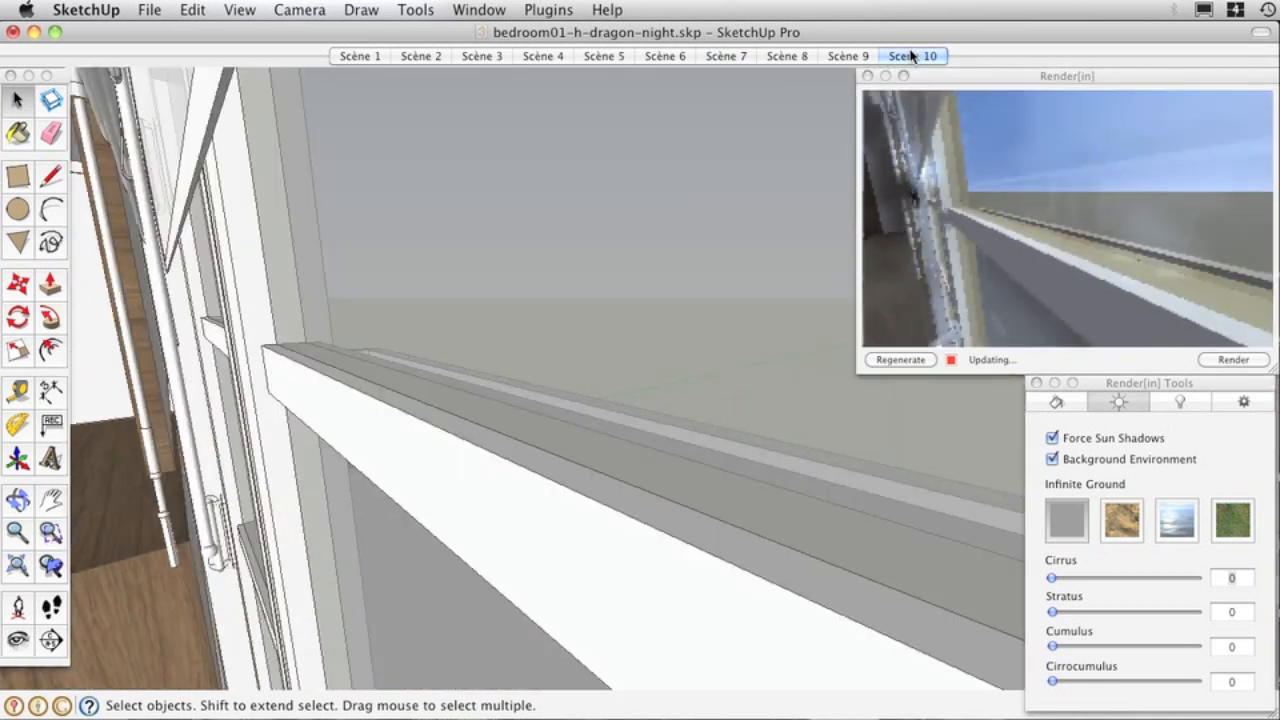
pyautogui.click(1122, 520)
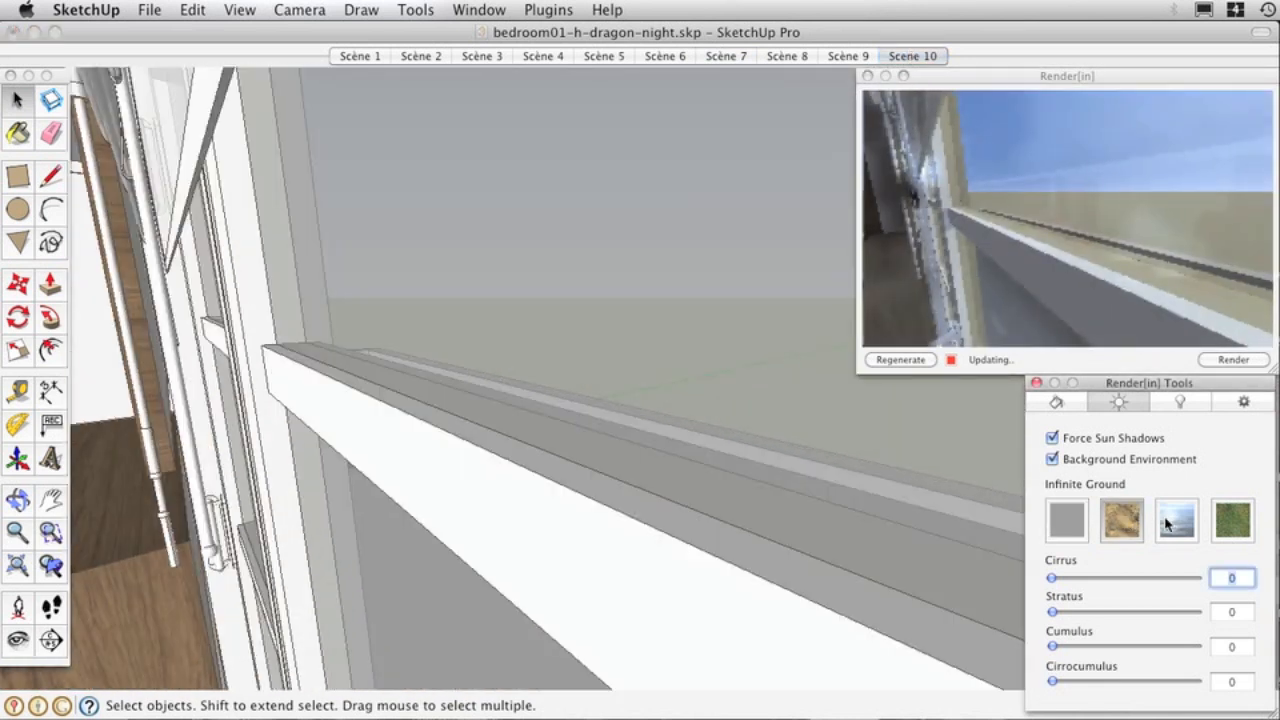
pyautogui.click(1178, 527)
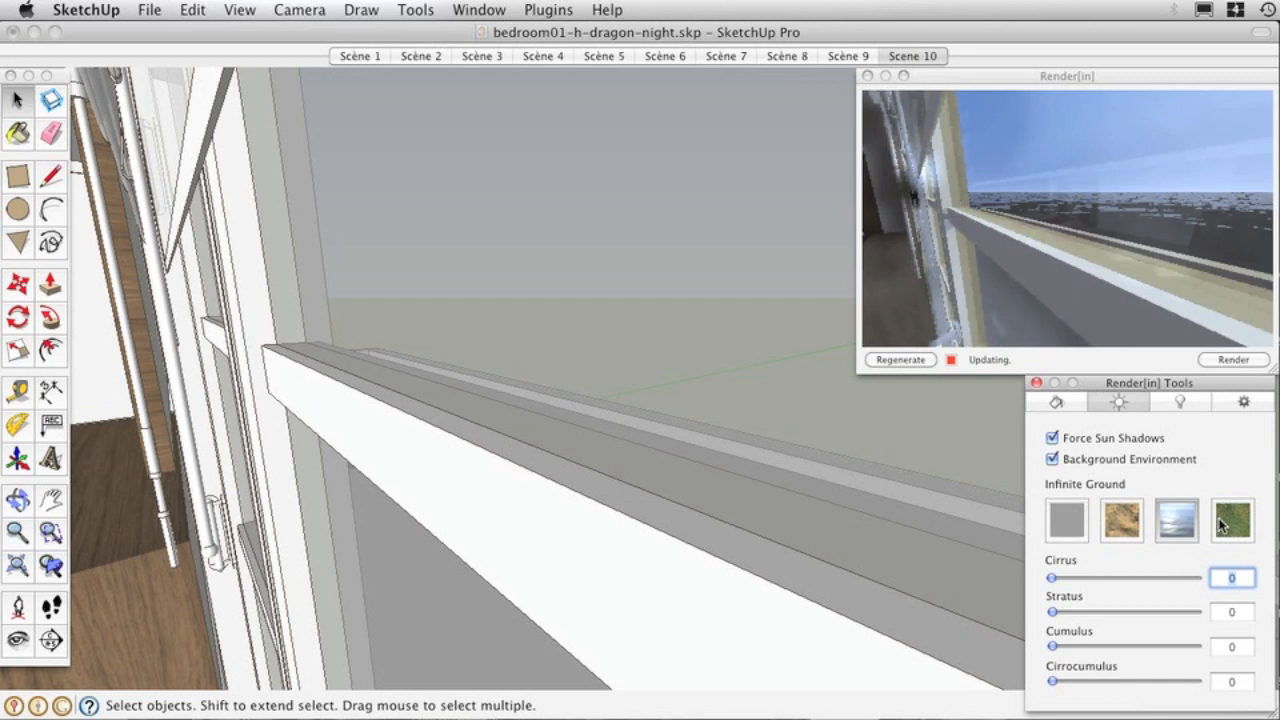
pyautogui.click(1222, 524)
pyautogui.click(1176, 522)
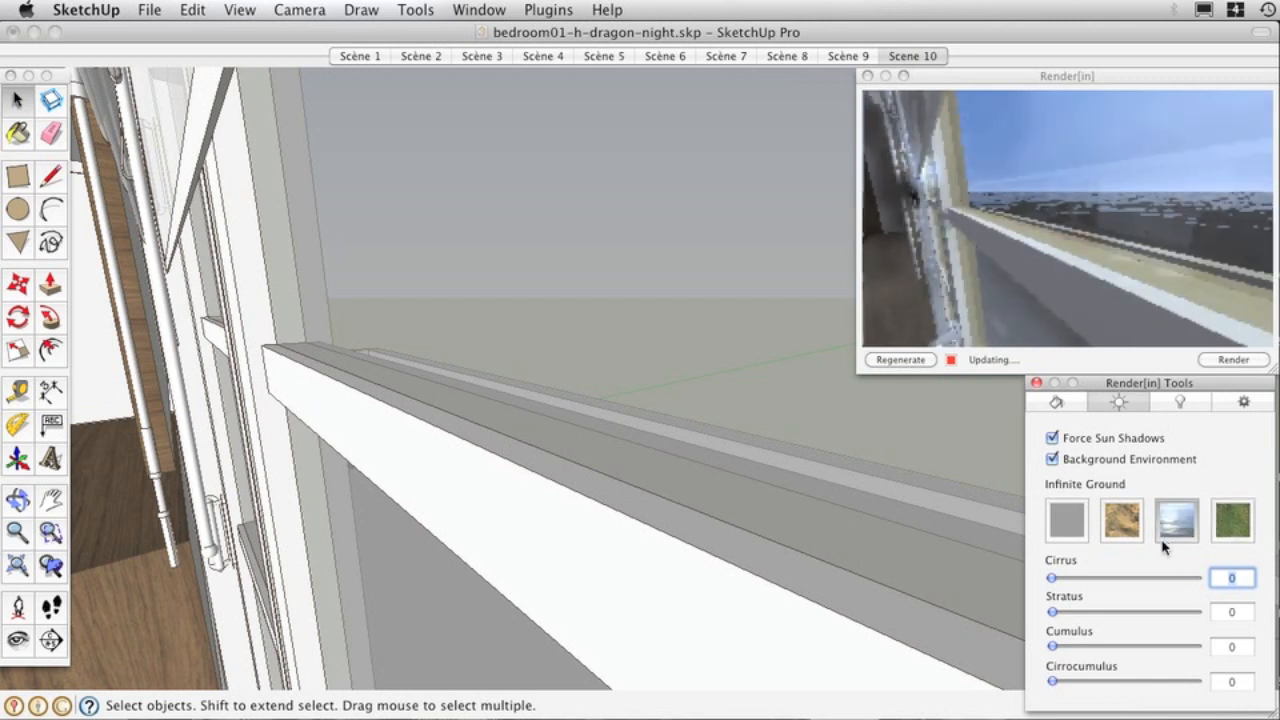
# Raise the cirrus slider to about 41 and the stratus slider to about 36
pyautogui.moveTo(1052, 579); pyautogui.dragTo(1066, 579)
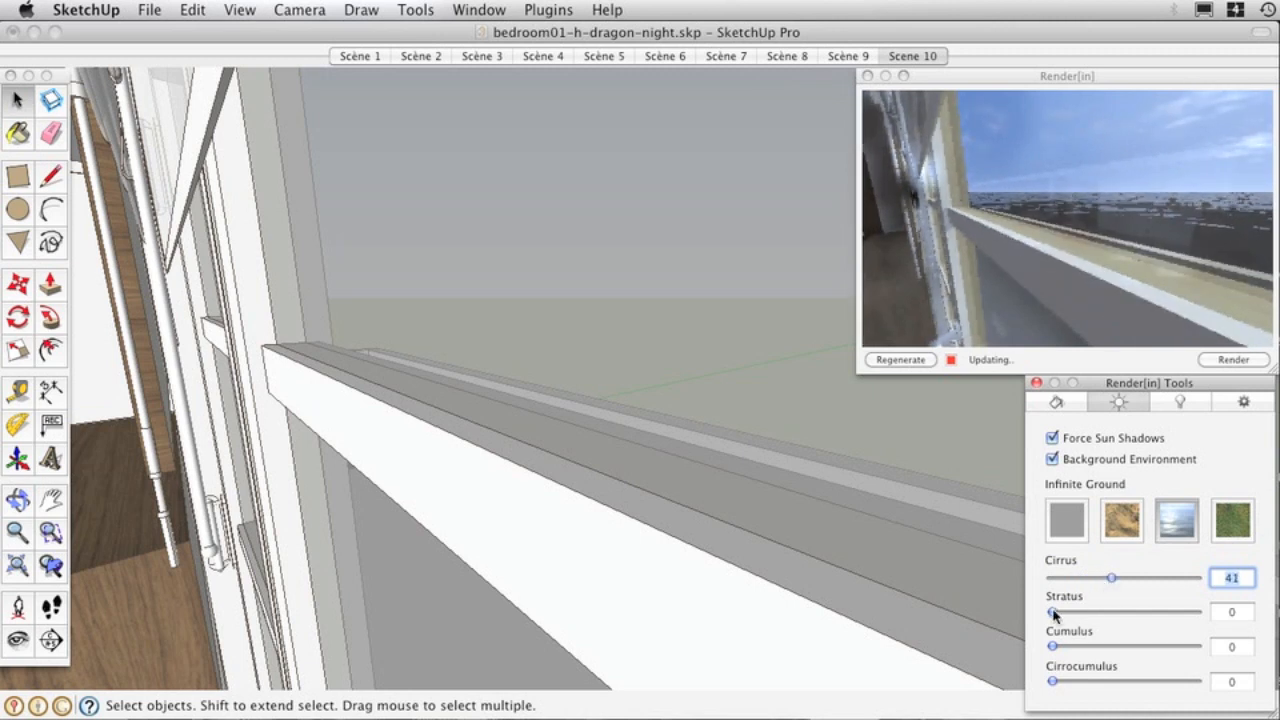
pyautogui.moveTo(1092, 612); pyautogui.dragTo(1107, 612)
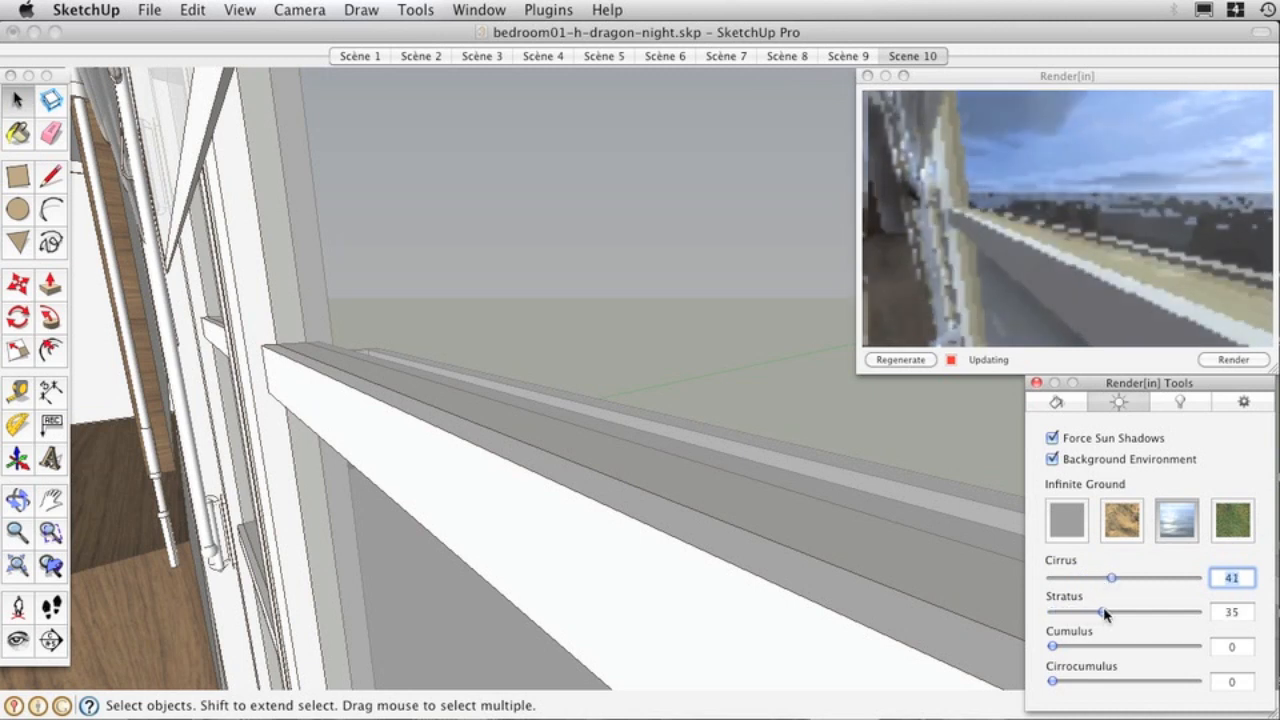